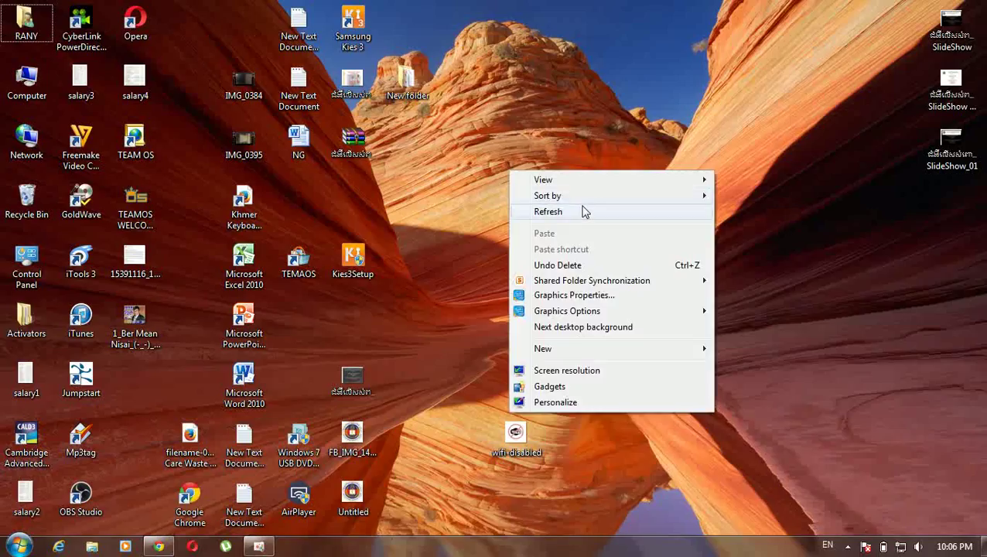
pyautogui.click(584, 211)
pyautogui.rightClick(582, 205)
pyautogui.click(617, 248)
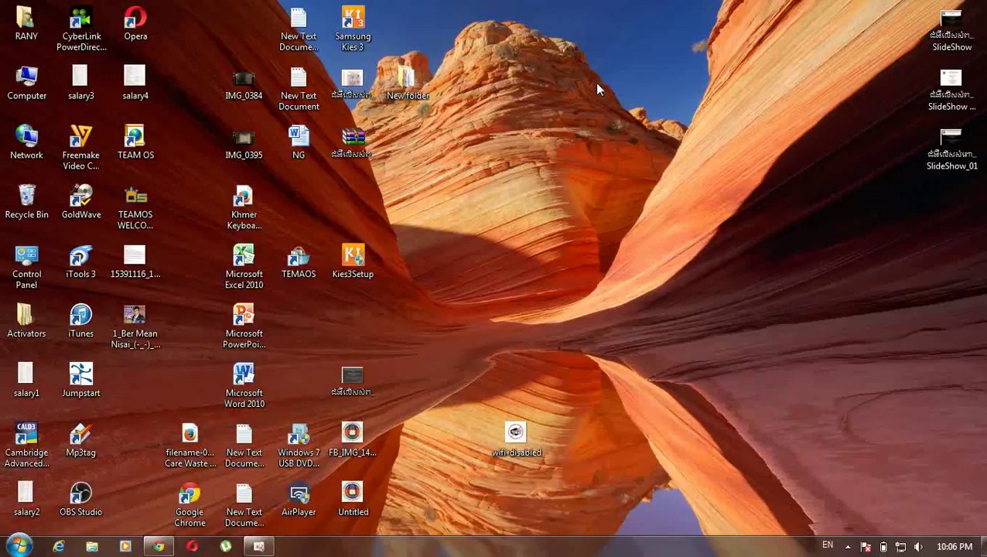
# - Switch to Chrome and start downloading AirPlayer.zip from the pro.itools.cn/airplayer page
pyautogui.click(158, 546)
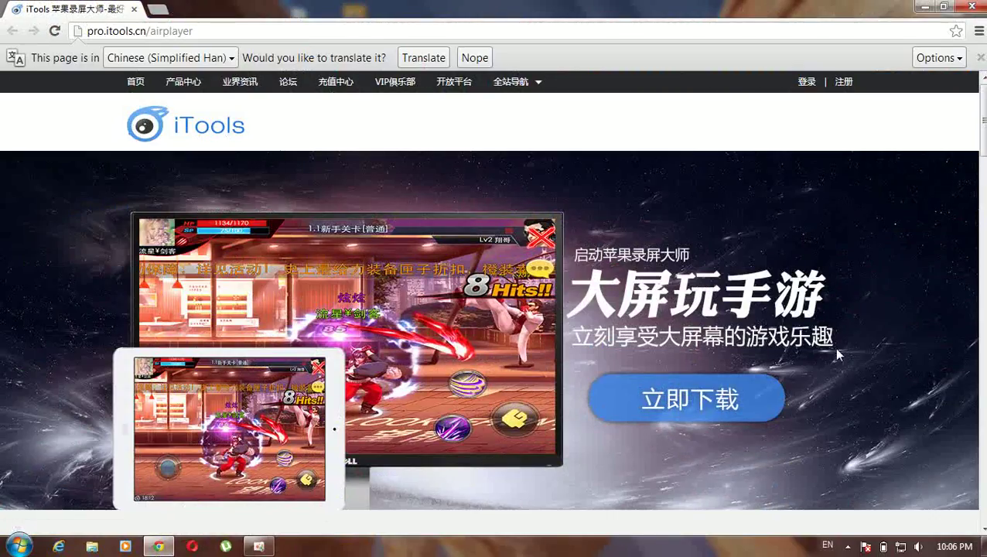
pyautogui.scroll(-1, 476, 302)
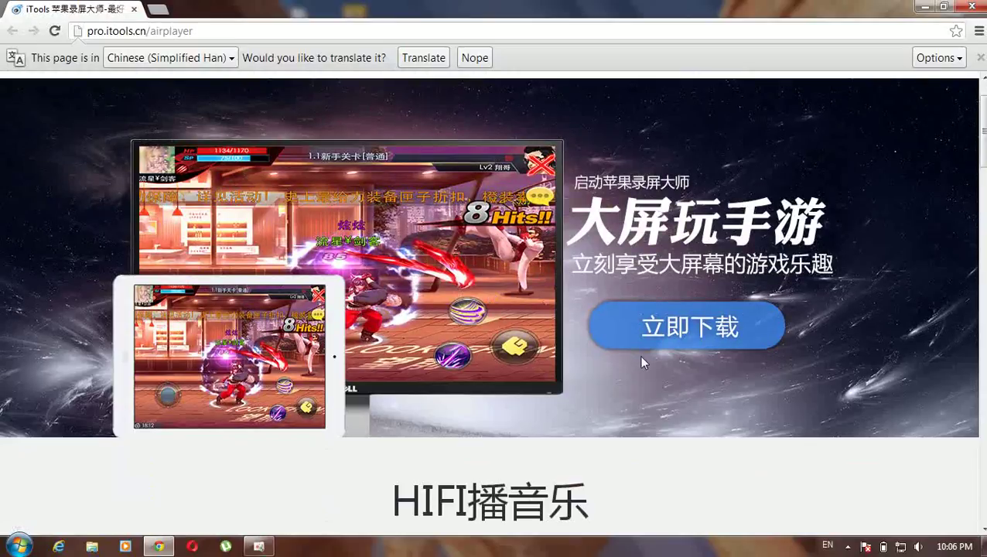
pyautogui.click(657, 332)
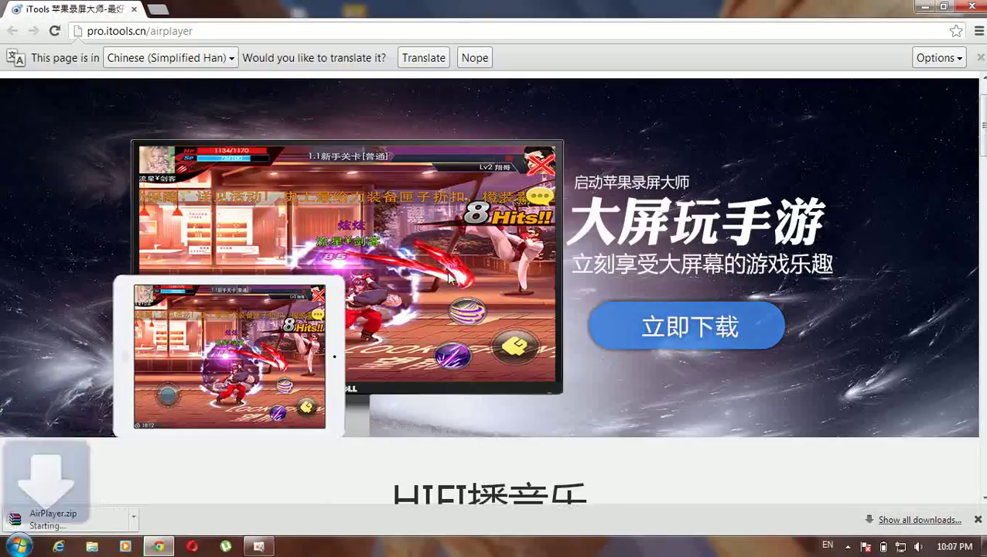
# - Cancel the AirPlayer.zip download, dismiss the download bar and minimize the browser
pyautogui.click(145, 517)
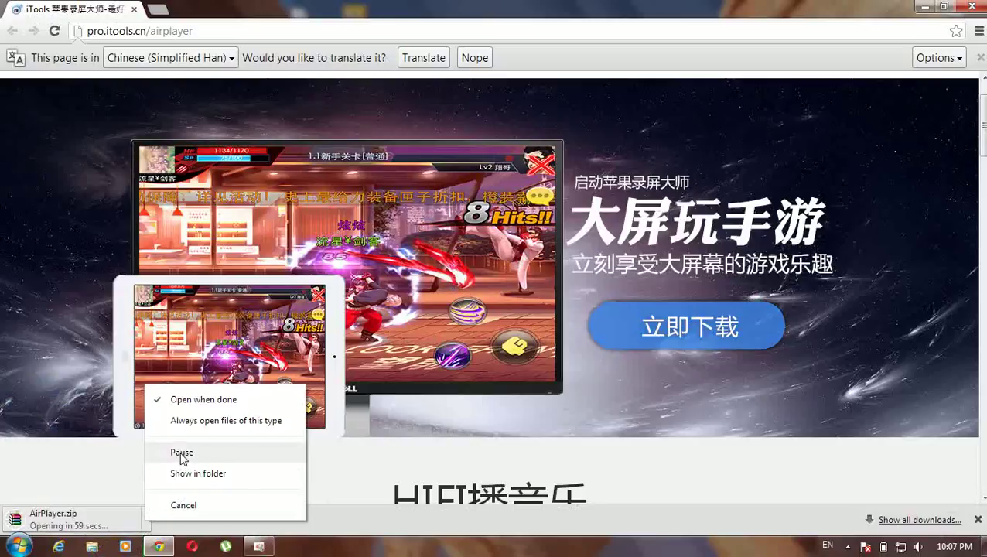
pyautogui.click(181, 452)
pyautogui.click(145, 518)
pyautogui.click(178, 492)
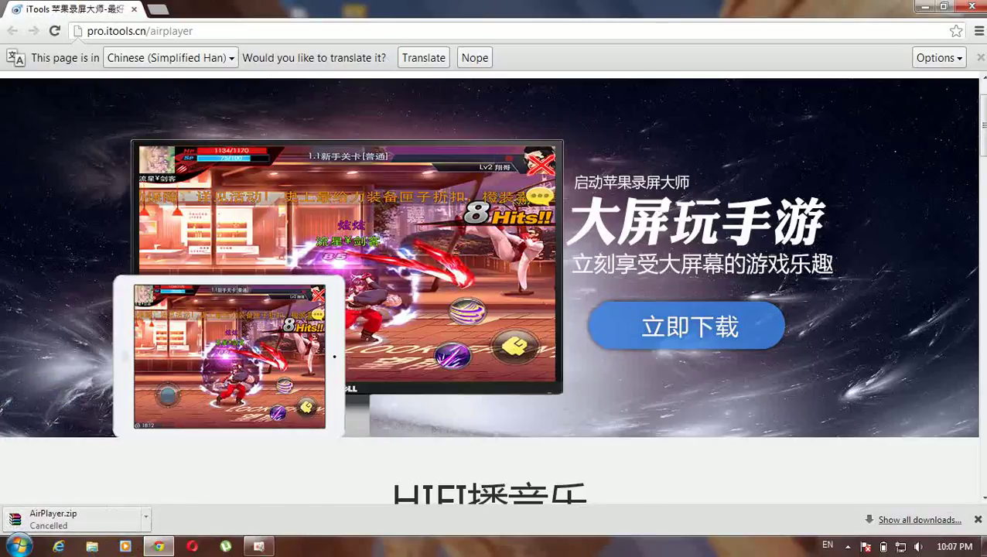
pyautogui.click(978, 519)
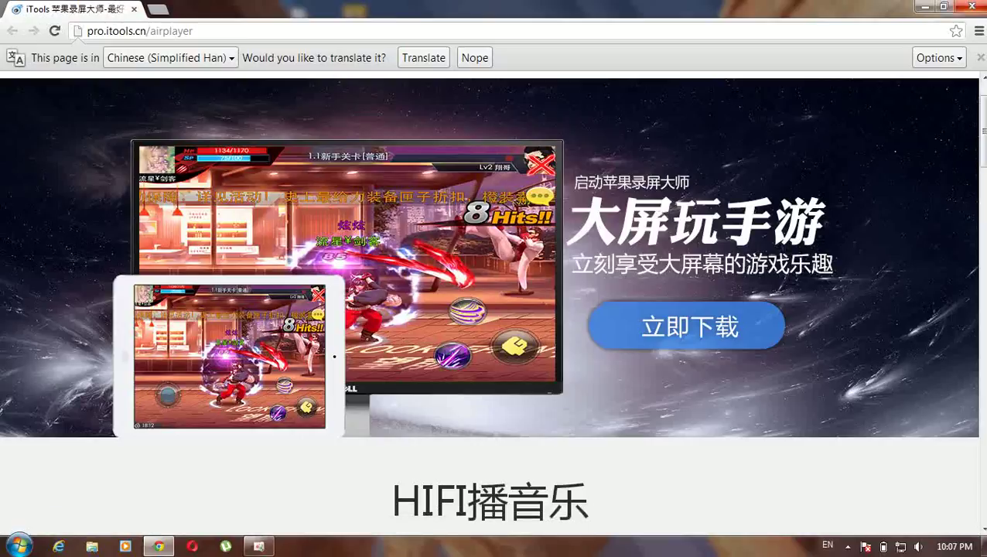
pyautogui.click(925, 6)
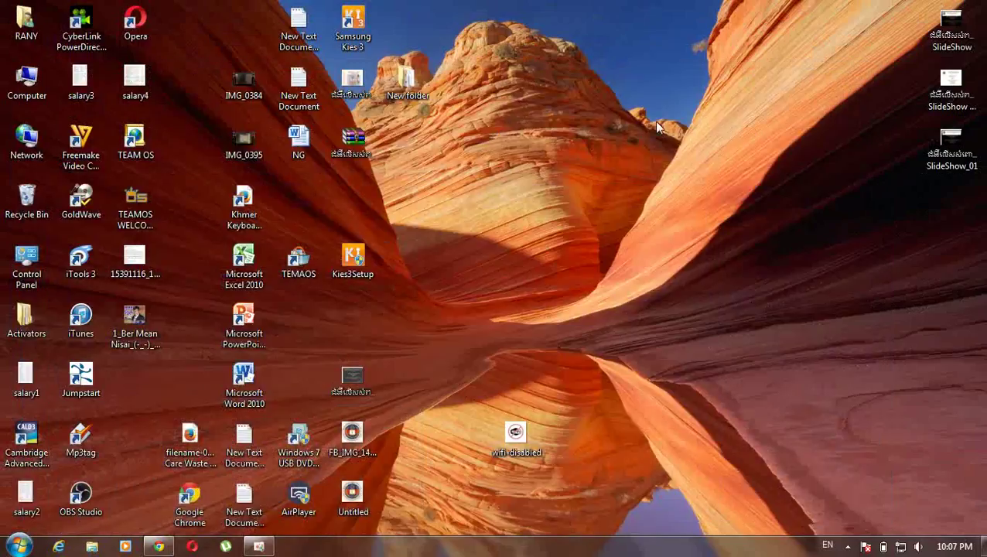
pyautogui.rightClick(655, 121)
pyautogui.click(693, 164)
pyautogui.press('super+d')
pyautogui.press('super+d')
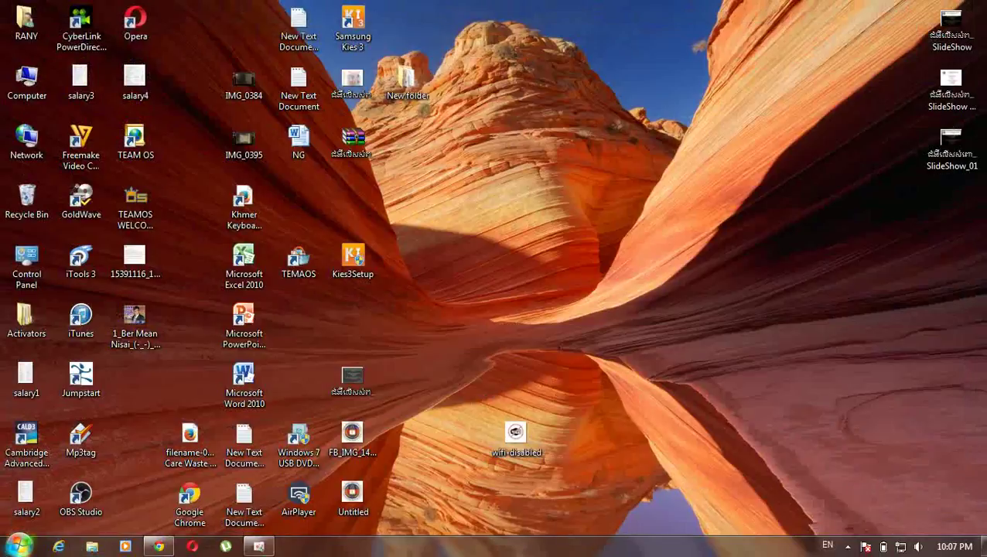
# - Search the computer for "air" and open the Airplayer folder inside the AirPlayer.zip archive
pyautogui.click(24, 543)
pyautogui.write('air')
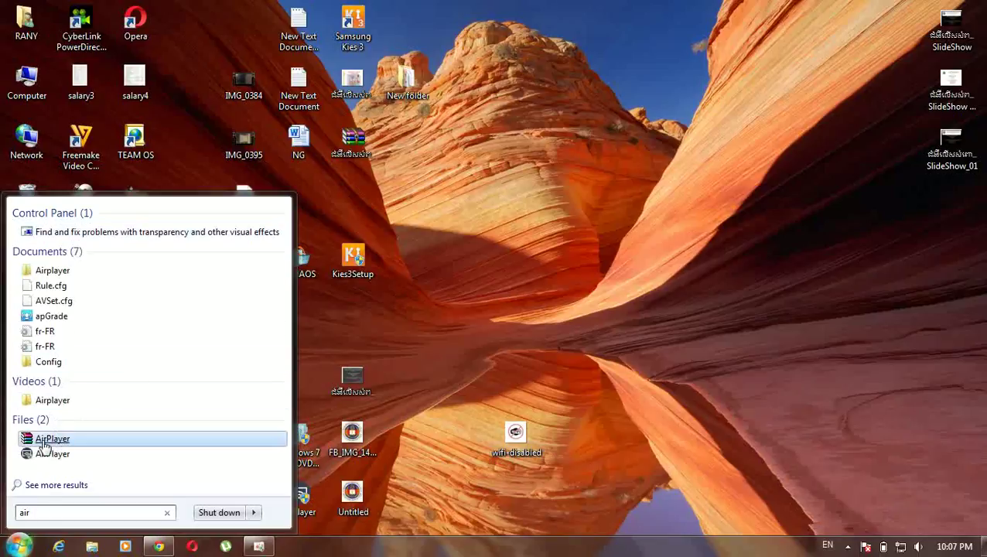
pyautogui.click(53, 438)
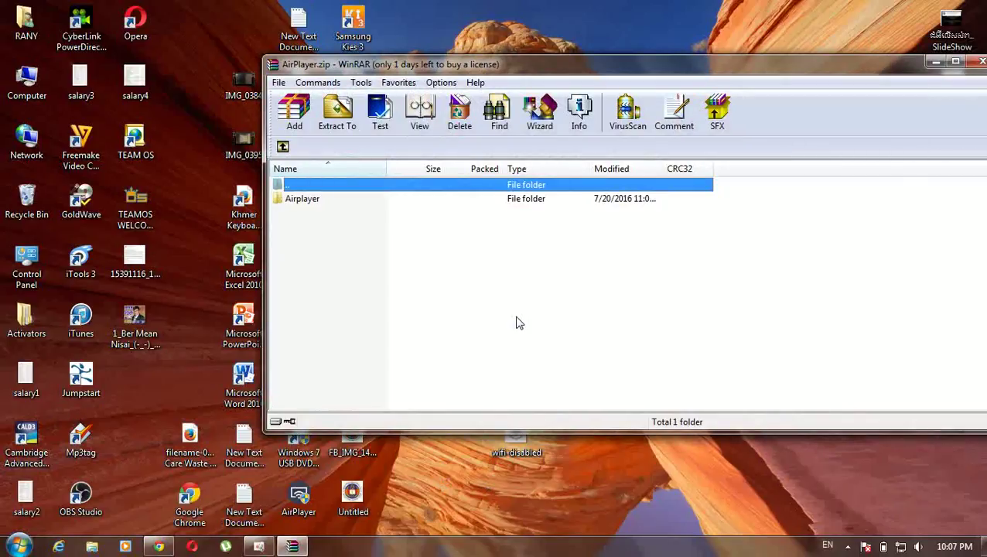
pyautogui.doubleClick(518, 201)
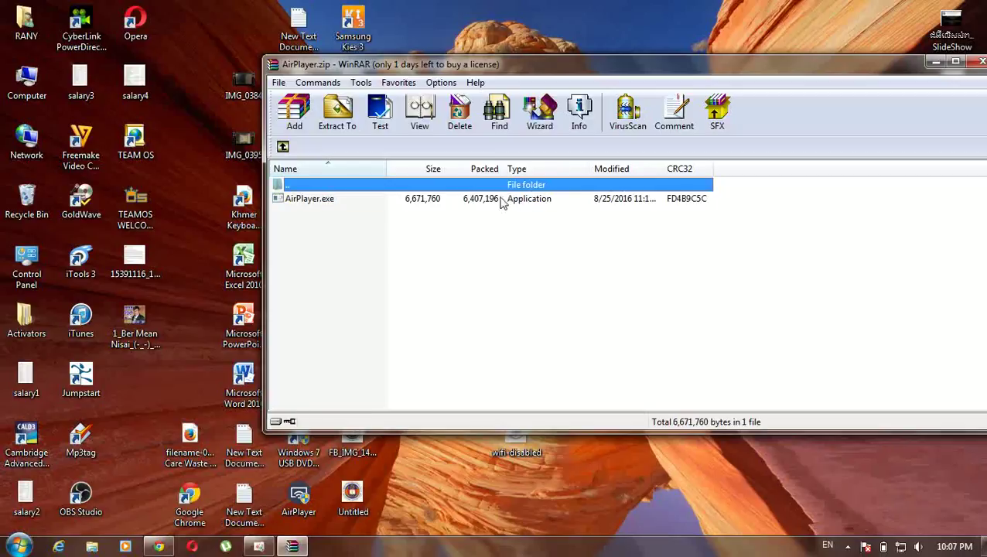
# - Try to run AirPlayer.exe from the archive, cancel the extraction and close WinRAR
pyautogui.doubleClick(354, 204)
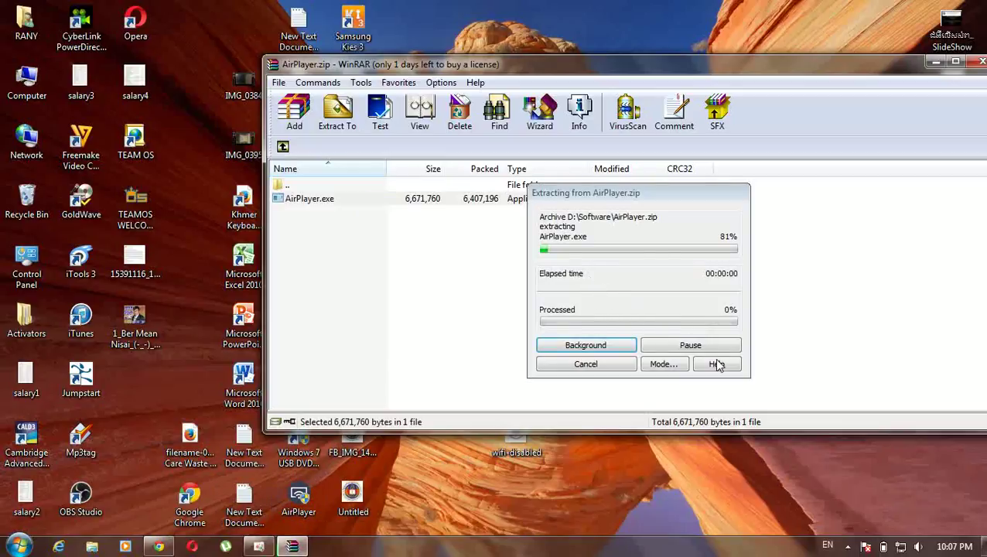
pyautogui.click(567, 368)
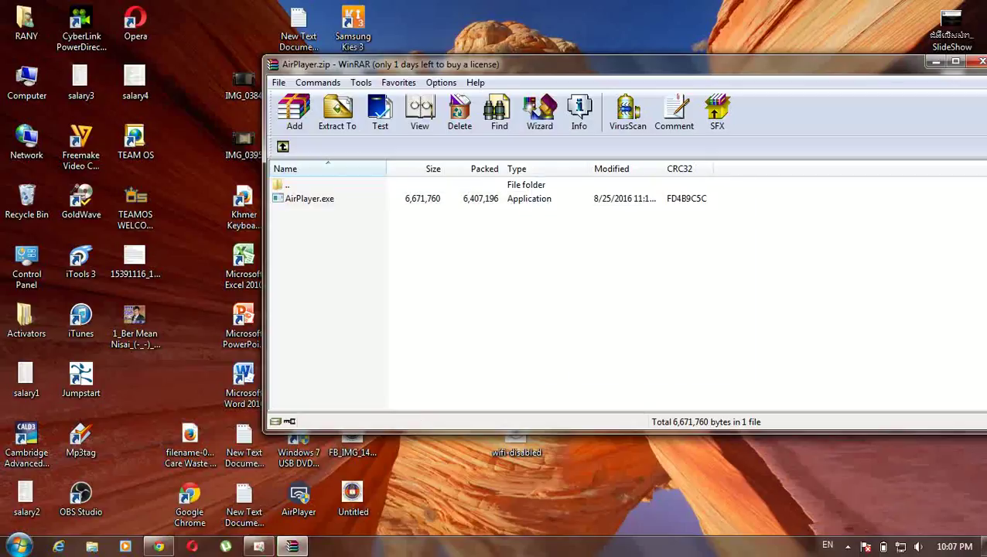
pyautogui.click(981, 61)
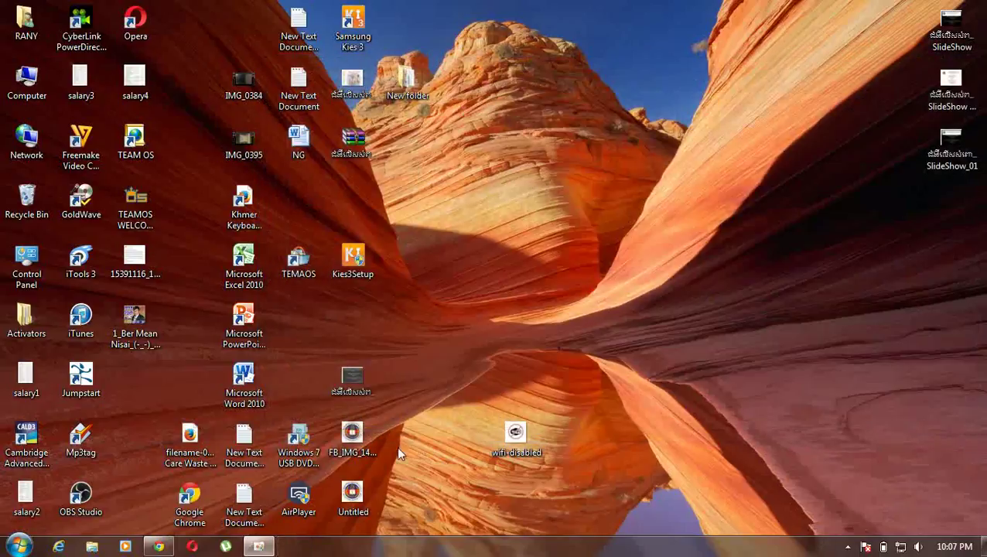
# - Launch AirPlayer from its desktop shortcut and select iOS 9/10 as the device's system version
pyautogui.doubleClick(313, 489)
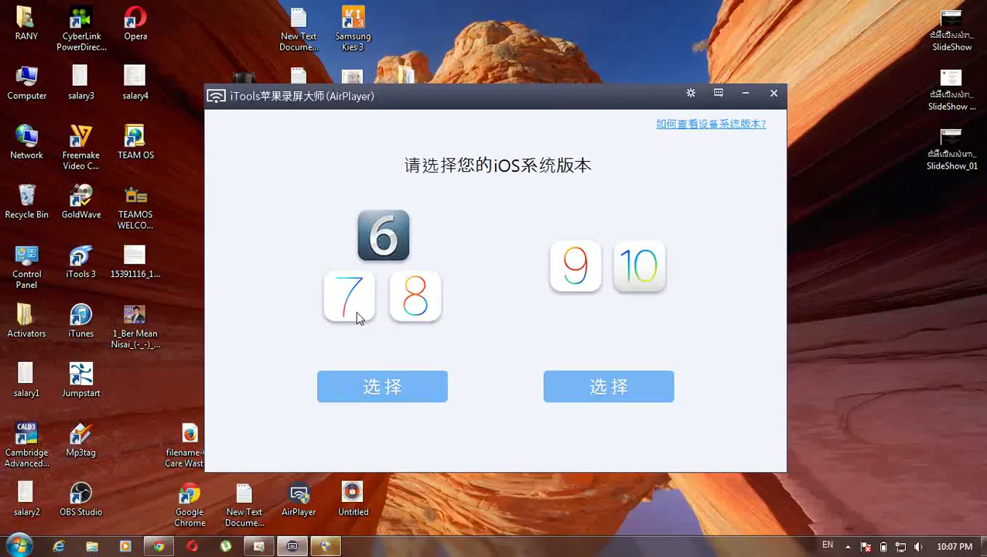
pyautogui.click(599, 161)
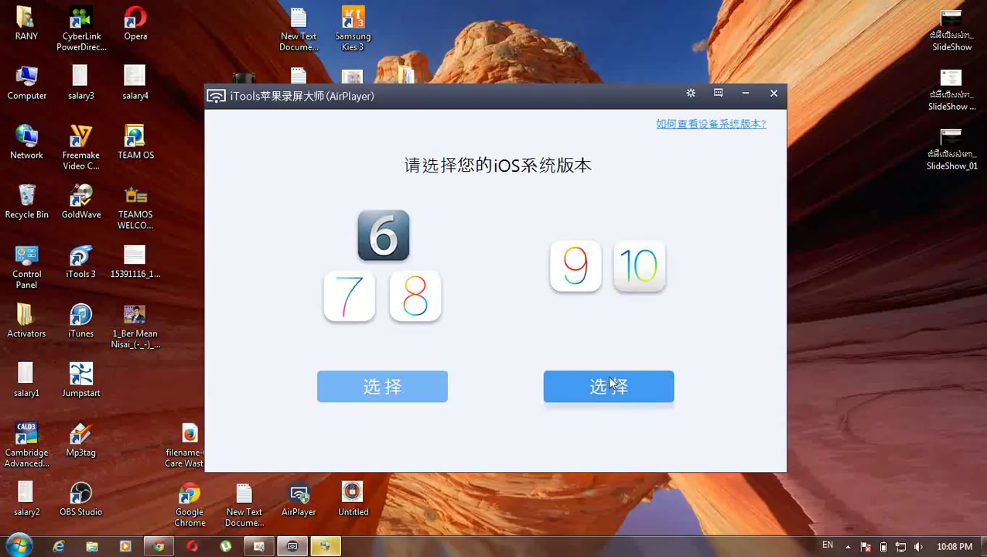
pyautogui.click(594, 383)
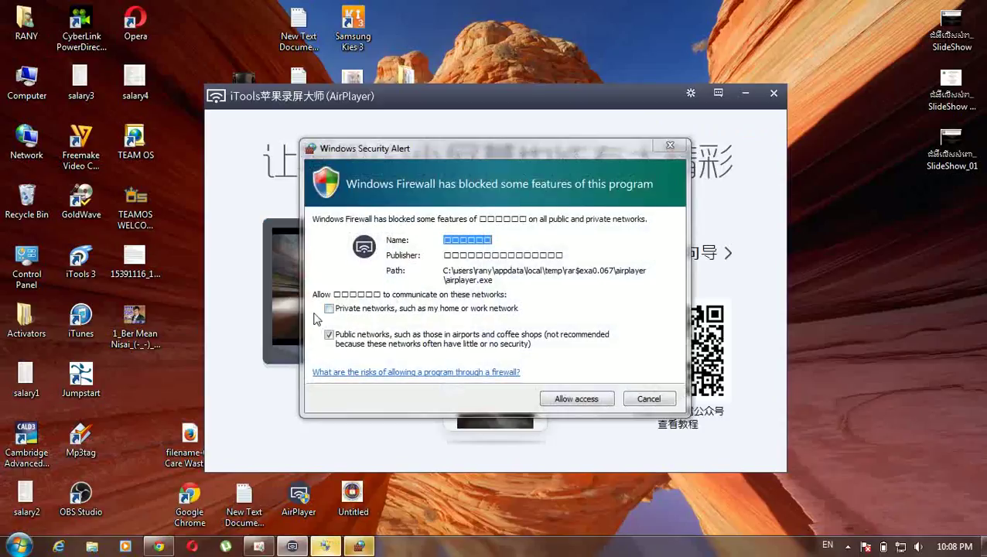
# - Allow AirPlayer through Windows Firewall on private networks only, and minimize the AirPlayer window
pyautogui.click(329, 309)
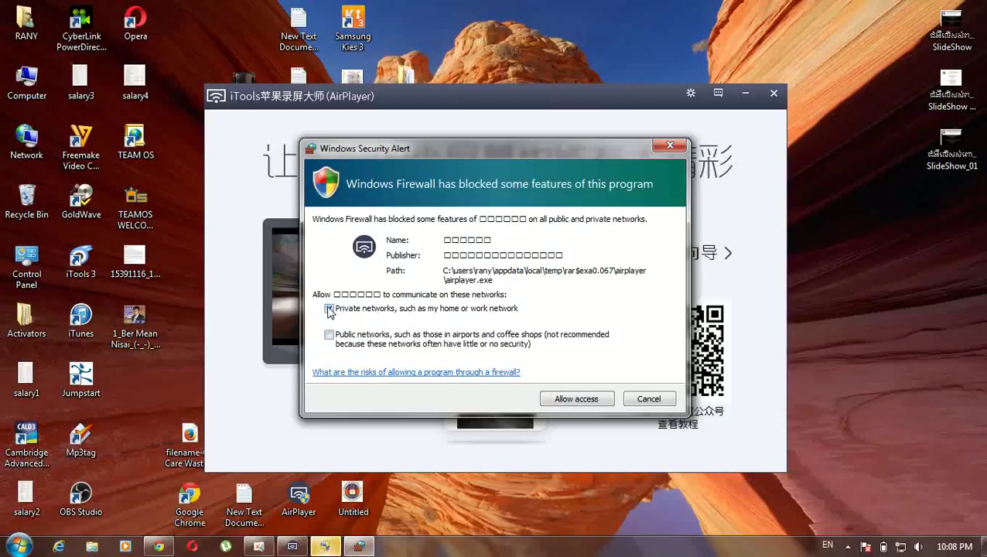
pyautogui.click(573, 400)
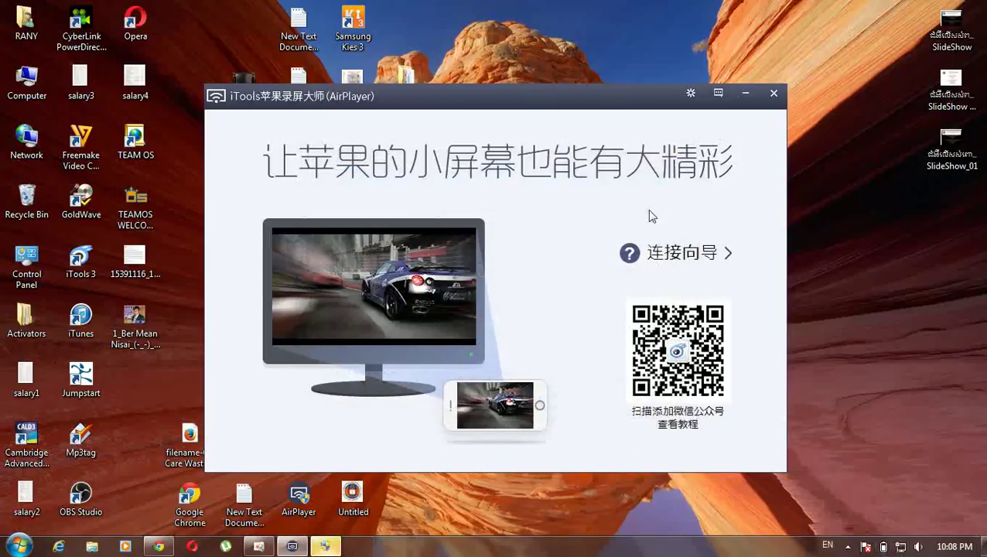
pyautogui.click(745, 92)
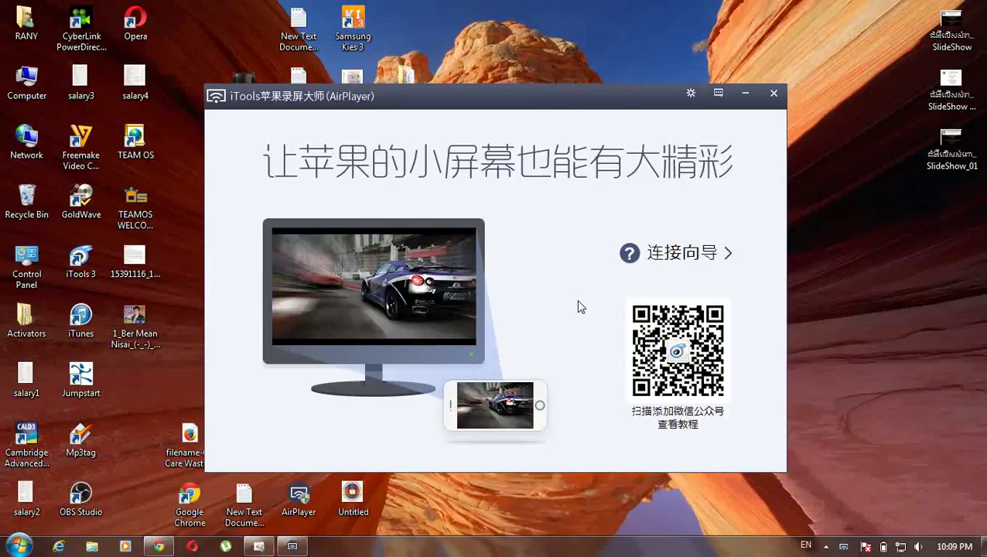
pyautogui.click(742, 95)
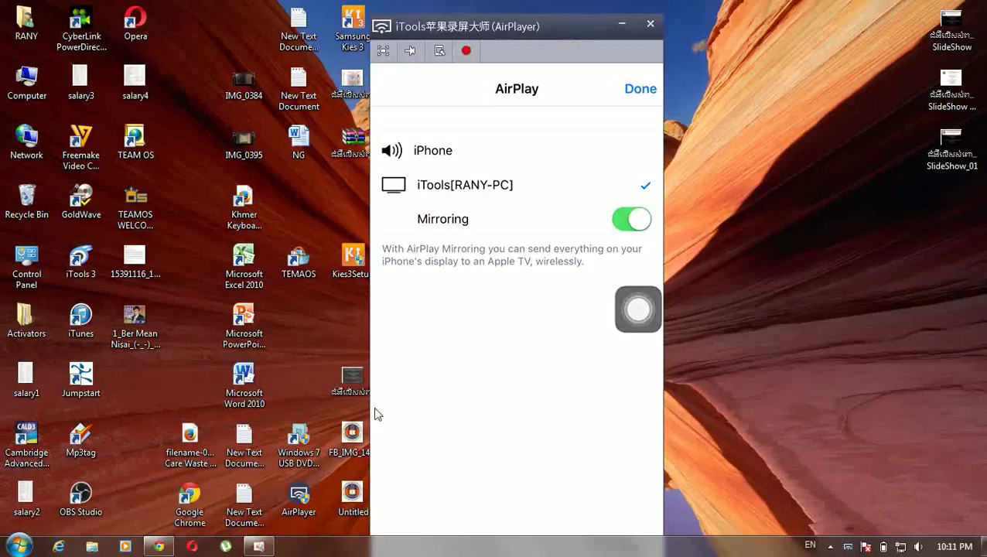
# - Move the mirrored iPhone window up to the screen edge and clear of the desktop icons
pyautogui.click(260, 546)
pyautogui.click(259, 546)
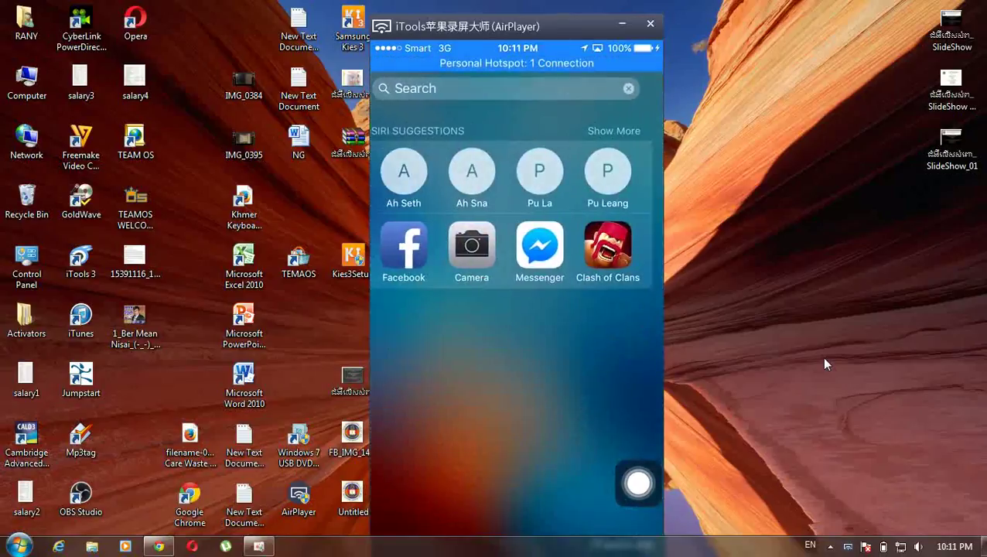
pyautogui.moveTo(553, 31); pyautogui.dragTo(564, 18)
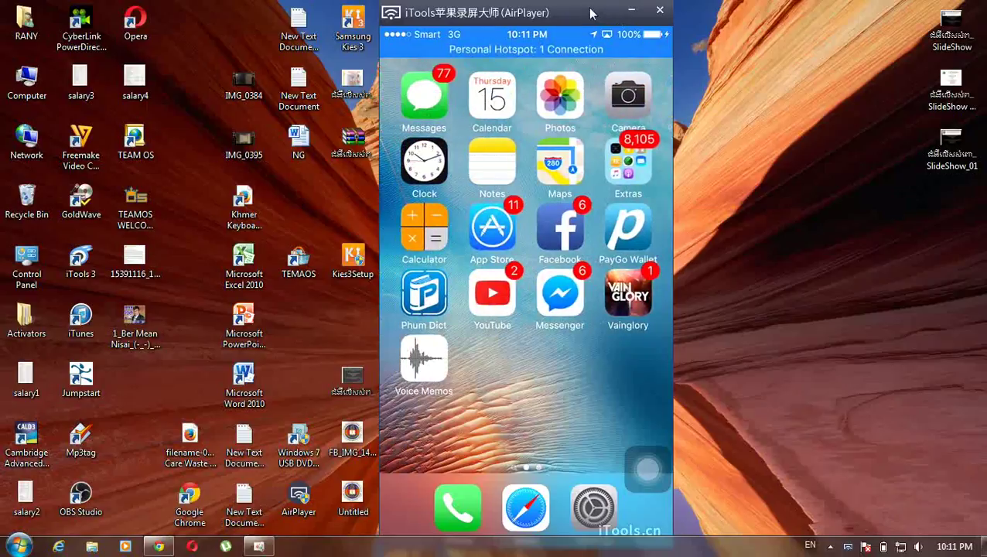
pyautogui.moveTo(591, 12); pyautogui.dragTo(732, 14)
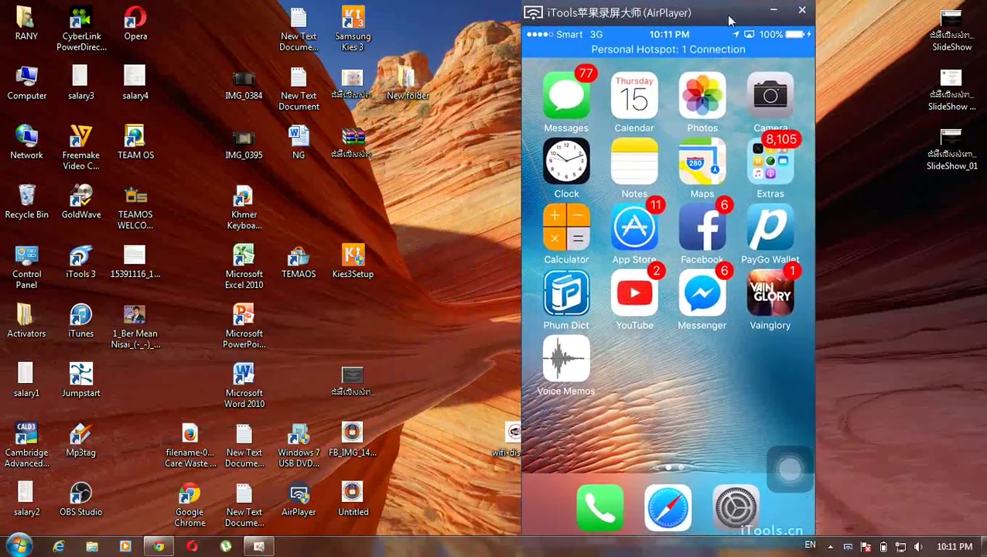
pyautogui.moveTo(693, 39)
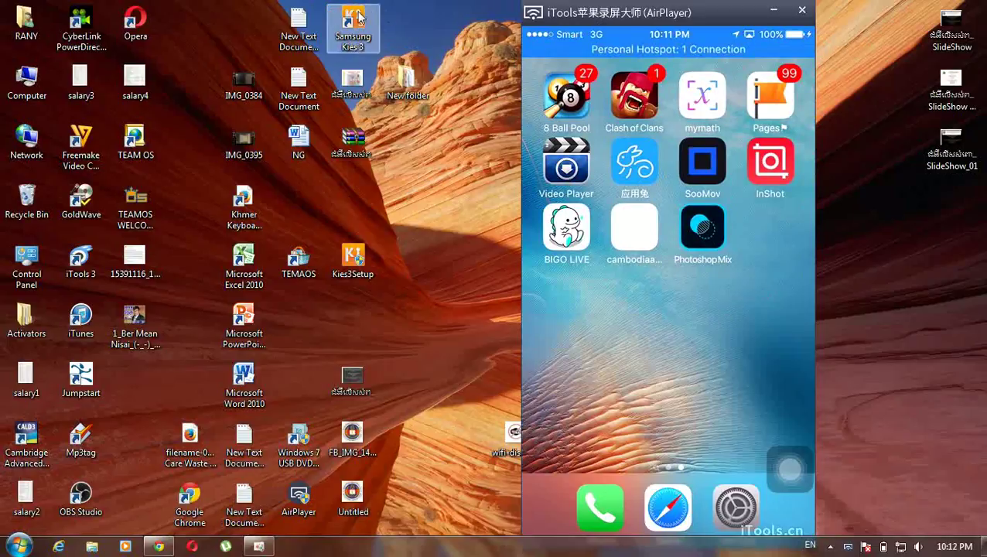
pyautogui.rightClick(433, 43)
pyautogui.click(460, 88)
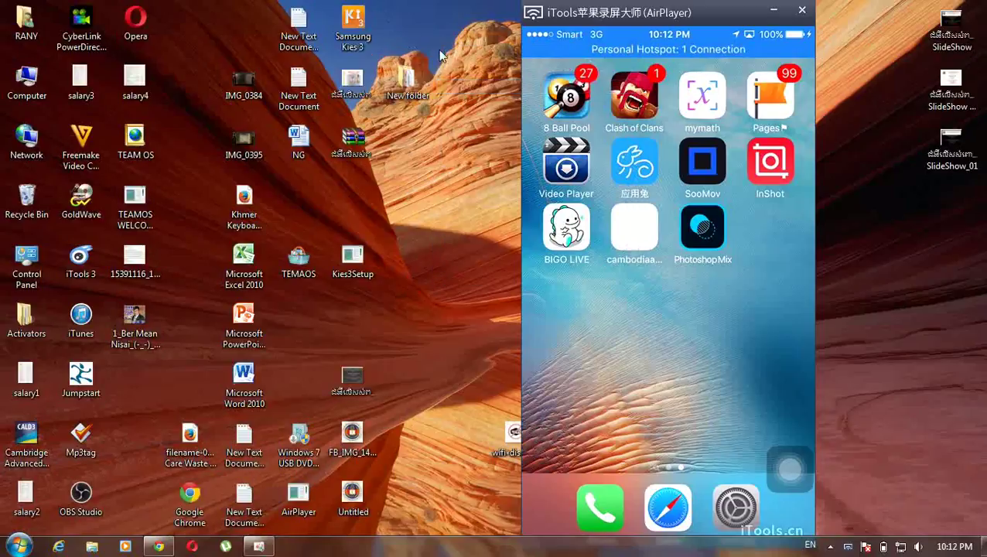
pyautogui.rightClick(435, 46)
pyautogui.click(457, 88)
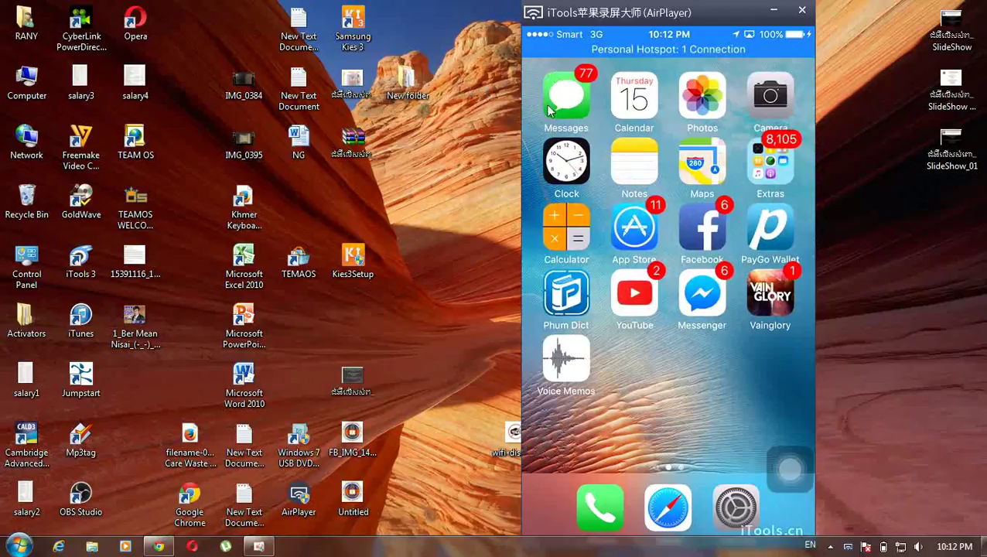
# - Review the whole iTools AirPlayer download page in Chrome, then minimize the browser
pyautogui.click(158, 546)
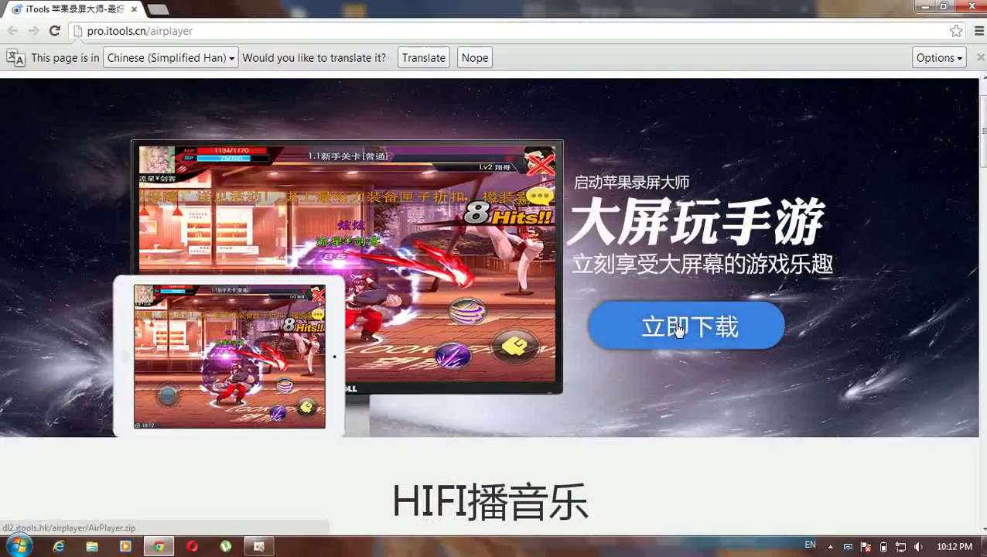
pyautogui.scroll(-15, 678, 330)
pyautogui.scroll(-10, 678, 331)
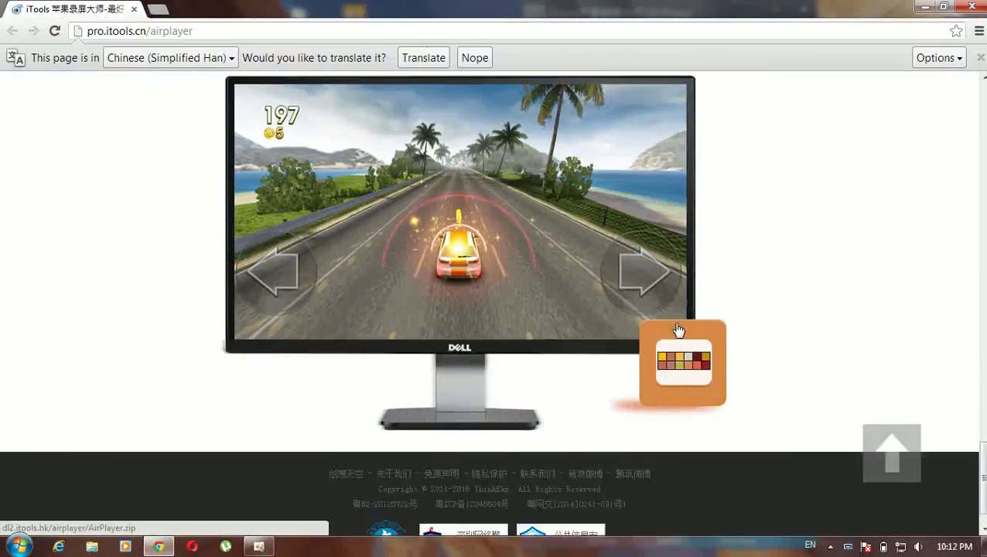
pyautogui.scroll(9, 679, 330)
pyautogui.scroll(18, 679, 330)
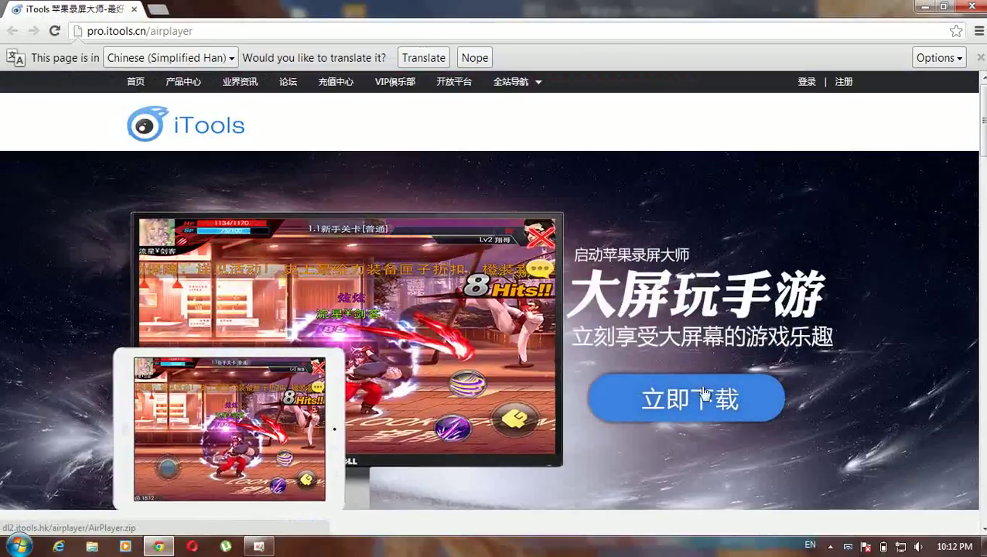
pyautogui.click(920, 7)
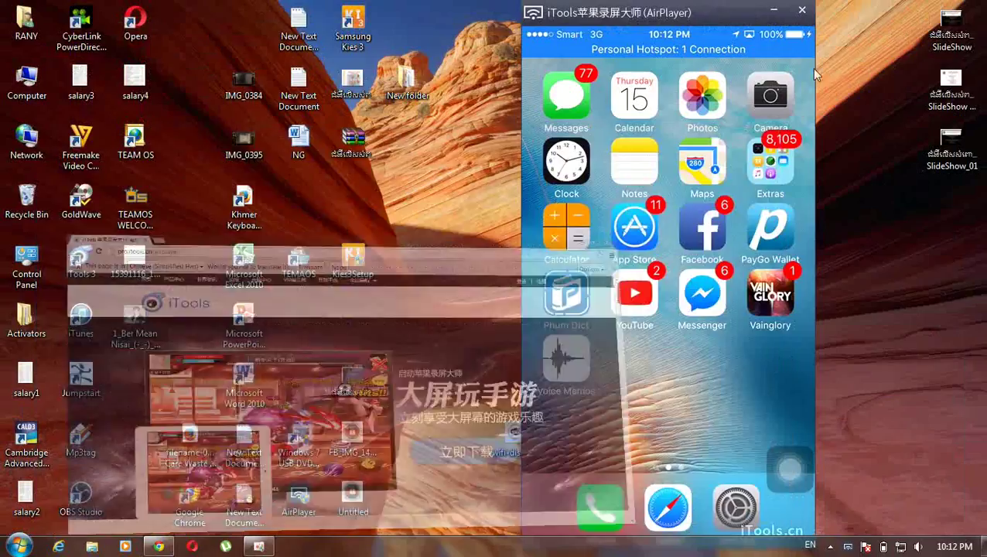
pyautogui.rightClick(448, 120)
pyautogui.click(484, 159)
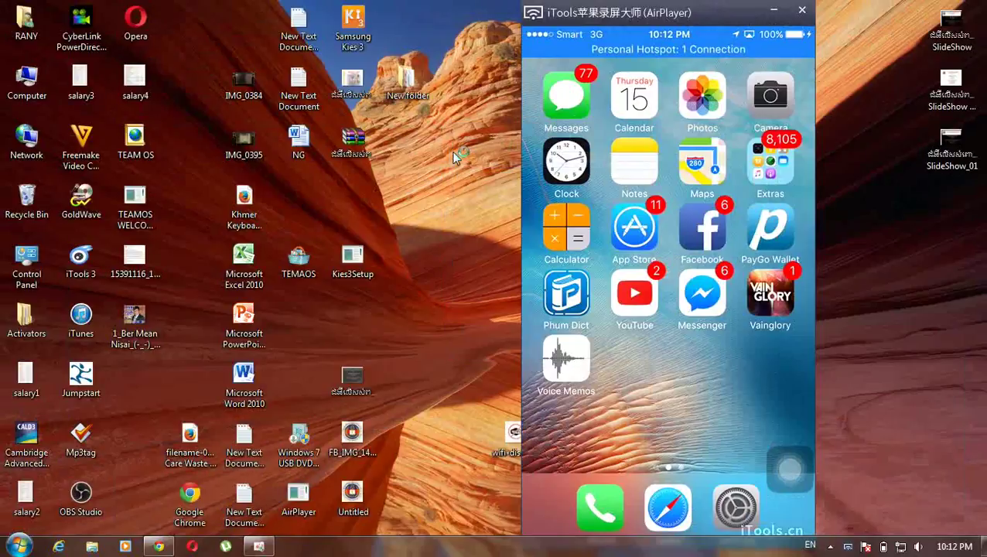
pyautogui.rightClick(452, 152)
pyautogui.click(470, 191)
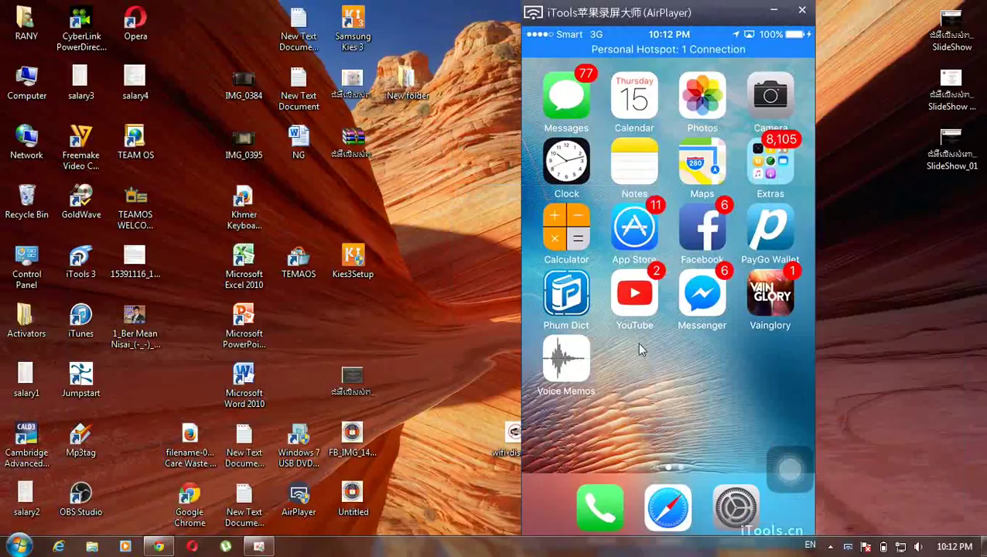
# - Launch Vainglory on the mirrored iPhone and move the landscape mirror window fully onto the desktop before minimizing it
pyautogui.click(783, 290)
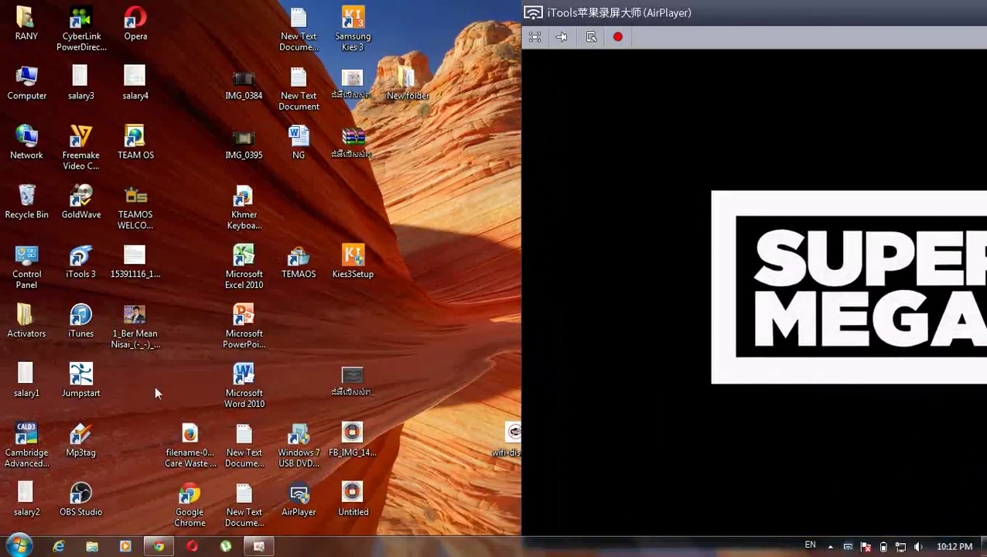
pyautogui.moveTo(654, 14); pyautogui.dragTo(165, 12)
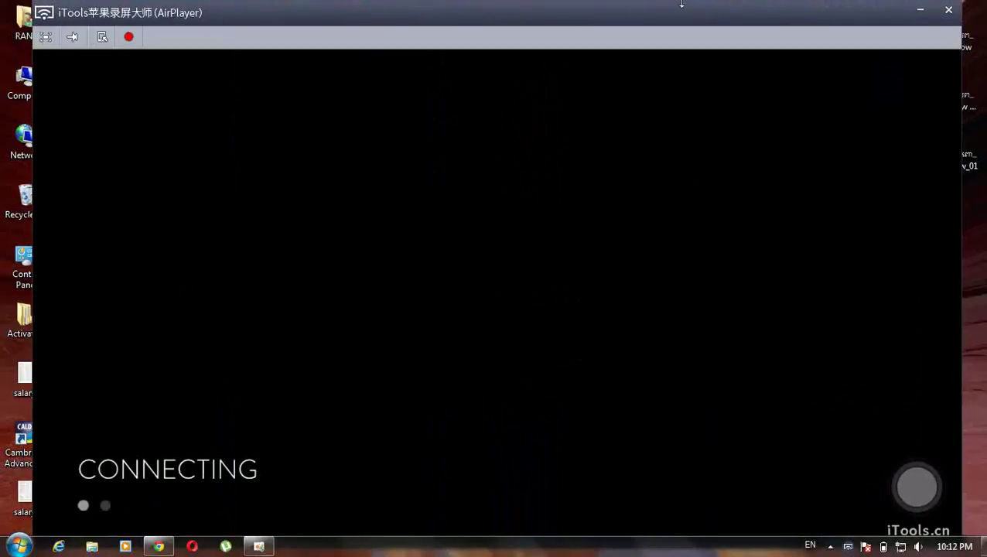
pyautogui.click(921, 10)
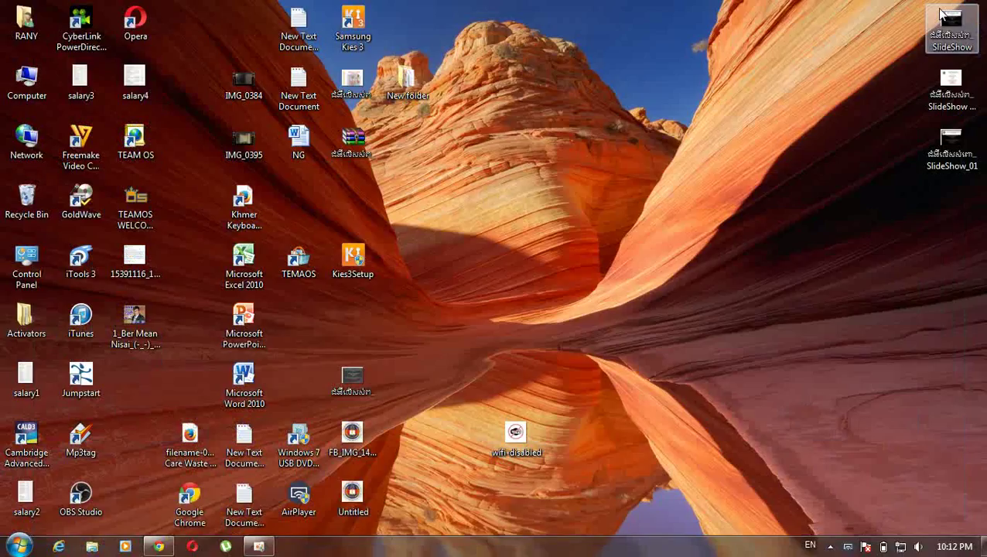
pyautogui.rightClick(617, 99)
pyautogui.click(662, 140)
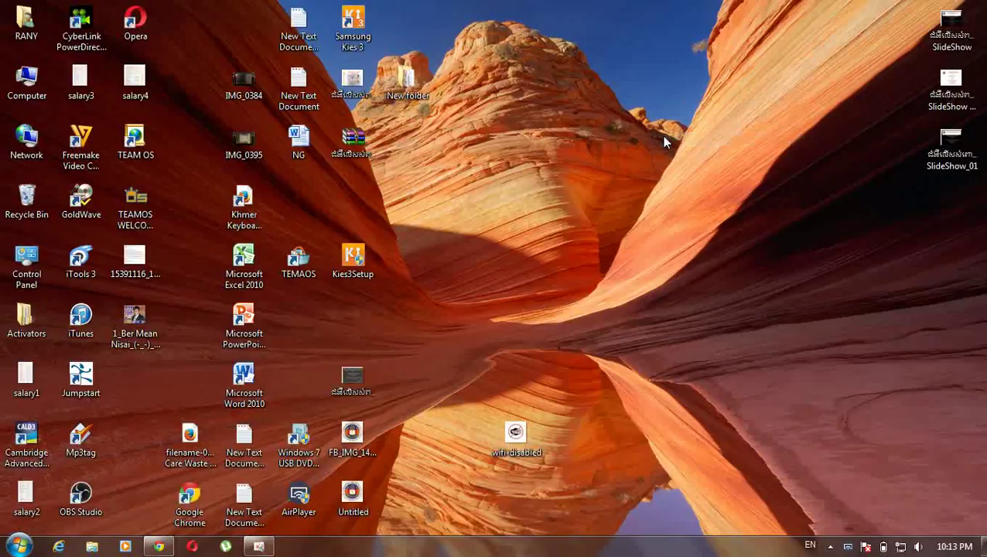
pyautogui.rightClick(664, 140)
pyautogui.click(672, 178)
pyautogui.rightClick(574, 35)
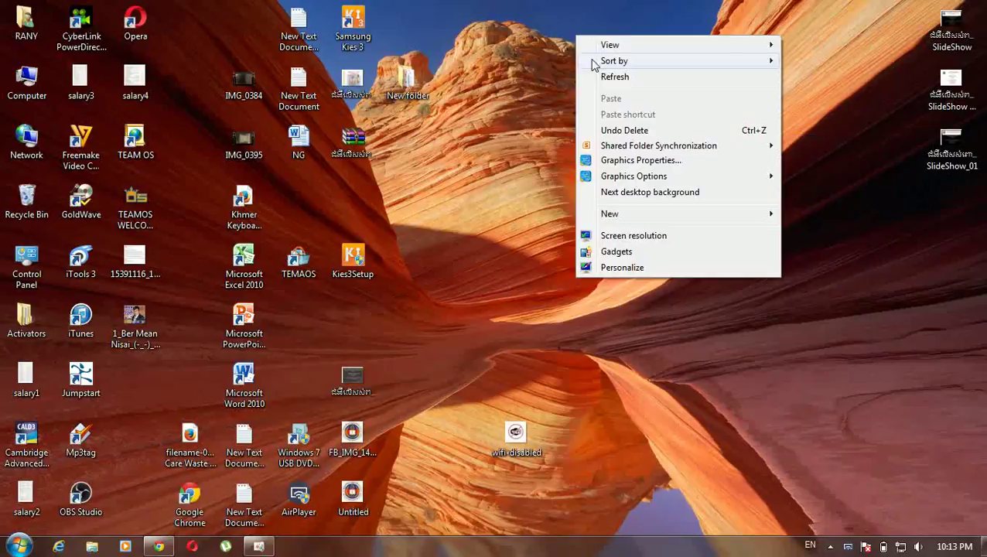
pyautogui.click(602, 76)
pyautogui.rightClick(600, 69)
pyautogui.click(633, 95)
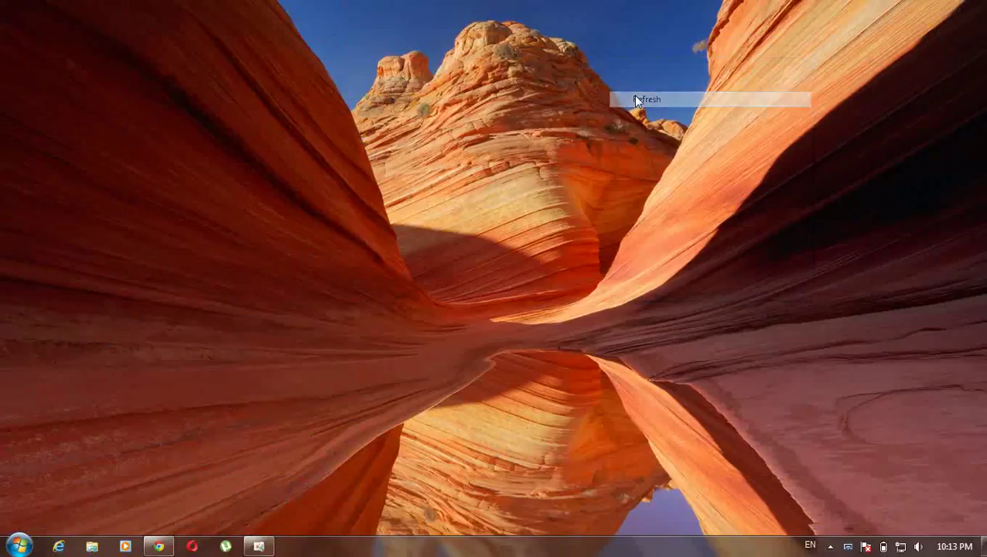